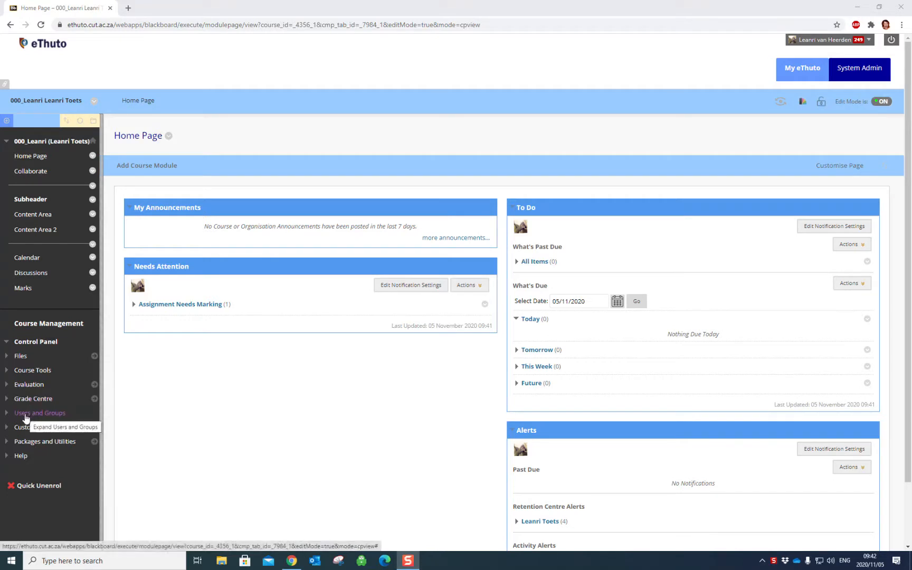
# Open the course's groups list, edit the No Access group and remove Team Edison from its membership.
pyautogui.click(25, 414)
pyautogui.click(25, 426)
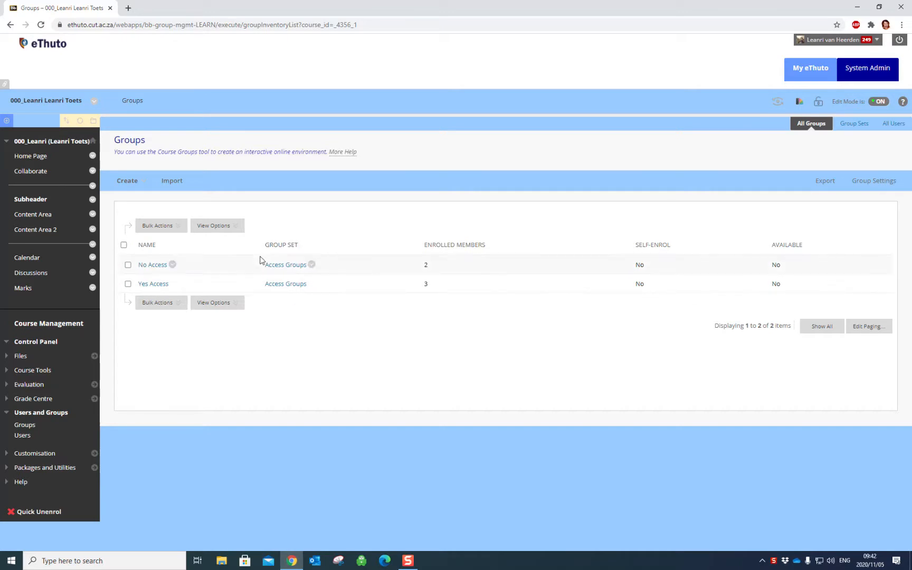
pyautogui.click(172, 264)
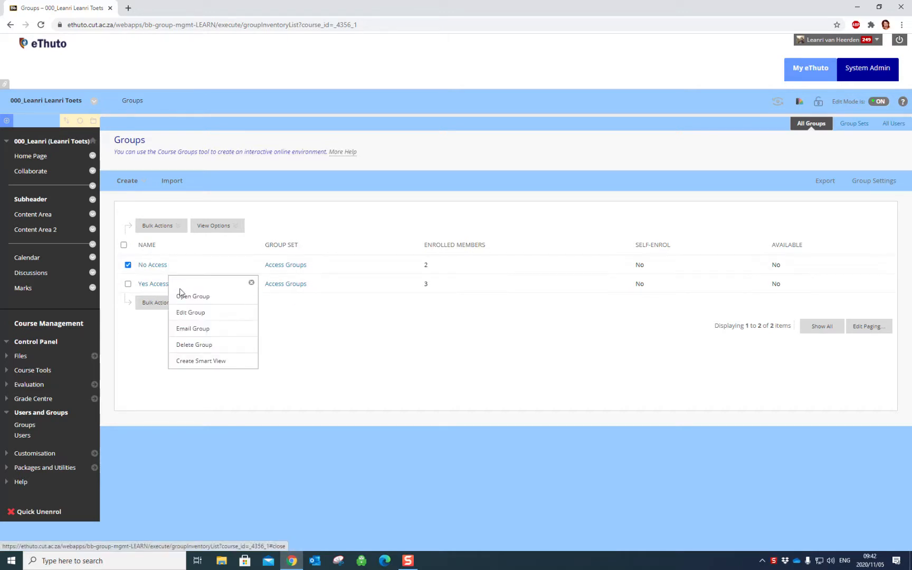
pyautogui.click(184, 313)
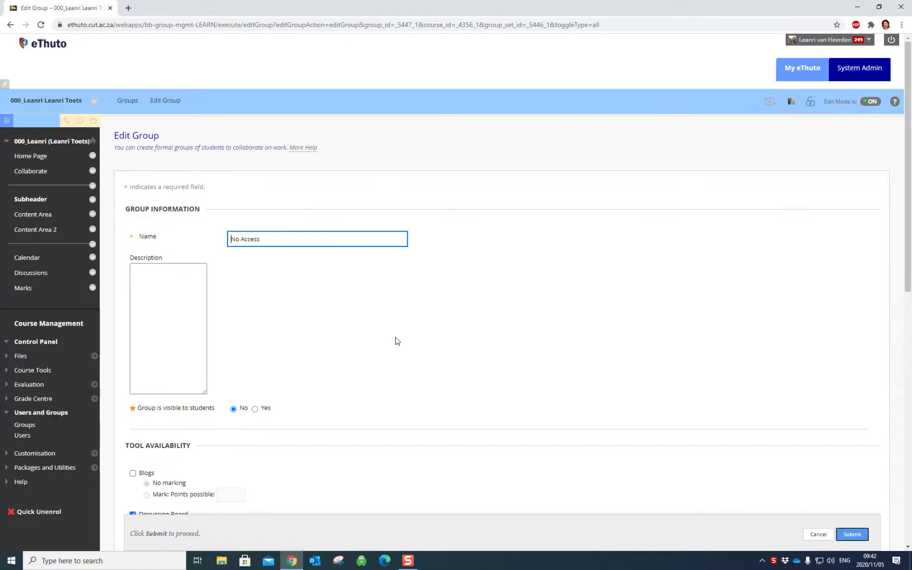
pyautogui.moveTo(906, 188); pyautogui.dragTo(907, 436)
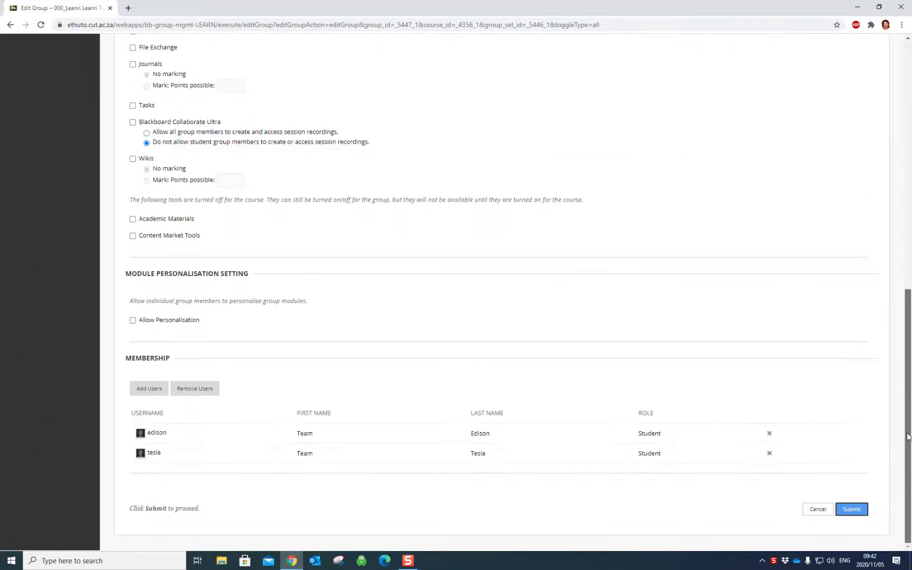
pyautogui.click(769, 433)
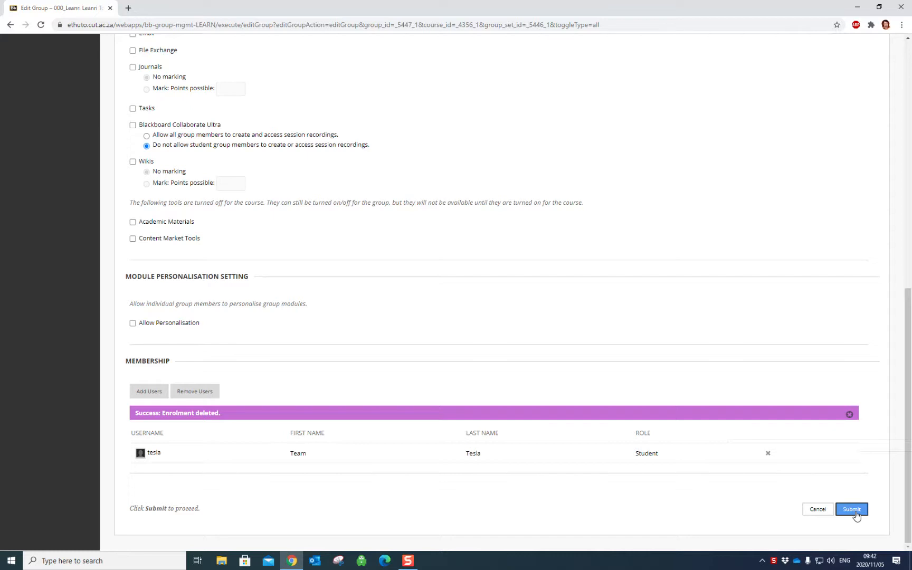
# Add Team Edison back to the No Access group's membership and submit the group changes.
pyautogui.click(152, 391)
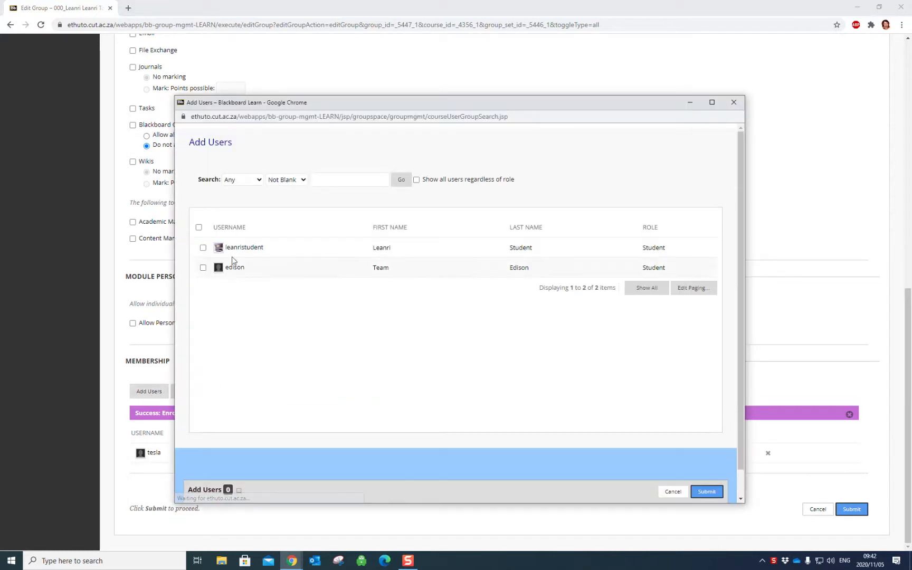
pyautogui.click(235, 266)
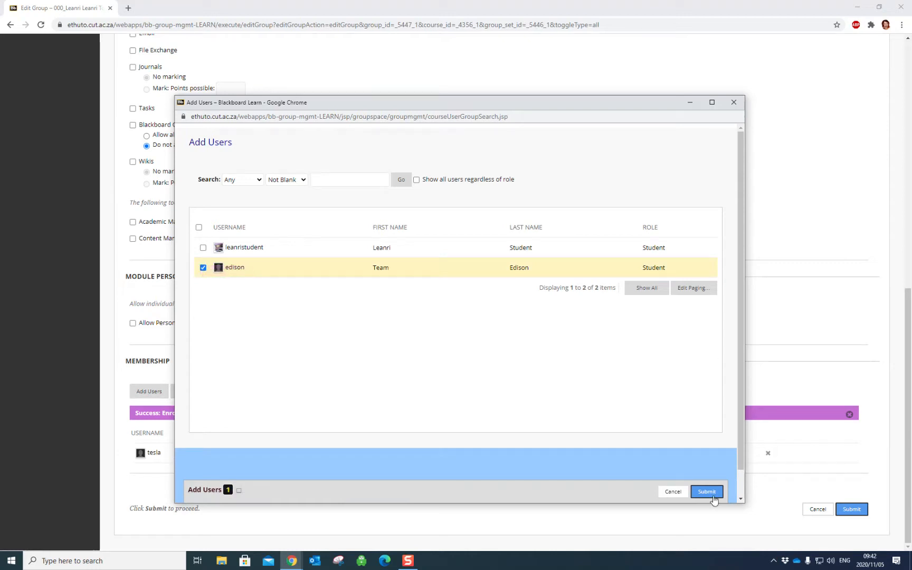
pyautogui.click(710, 495)
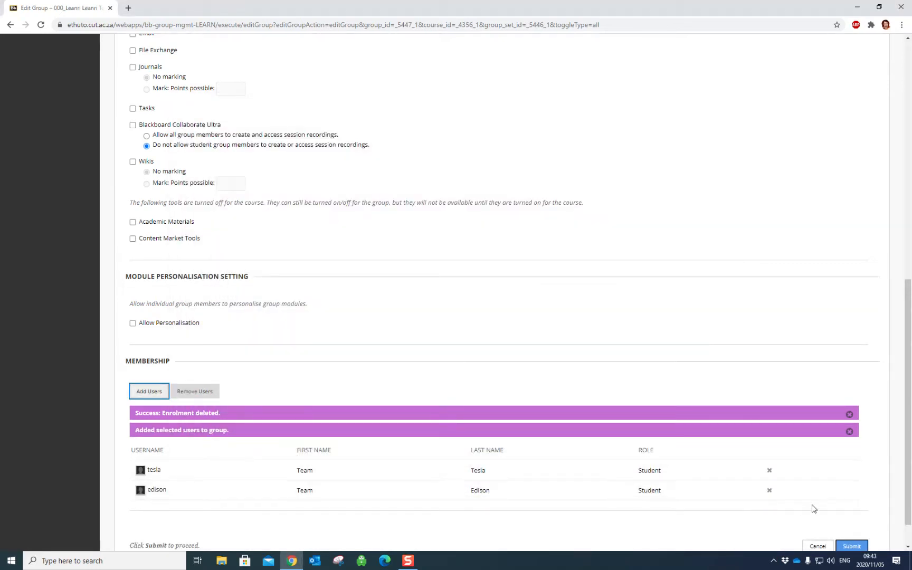
pyautogui.click(849, 547)
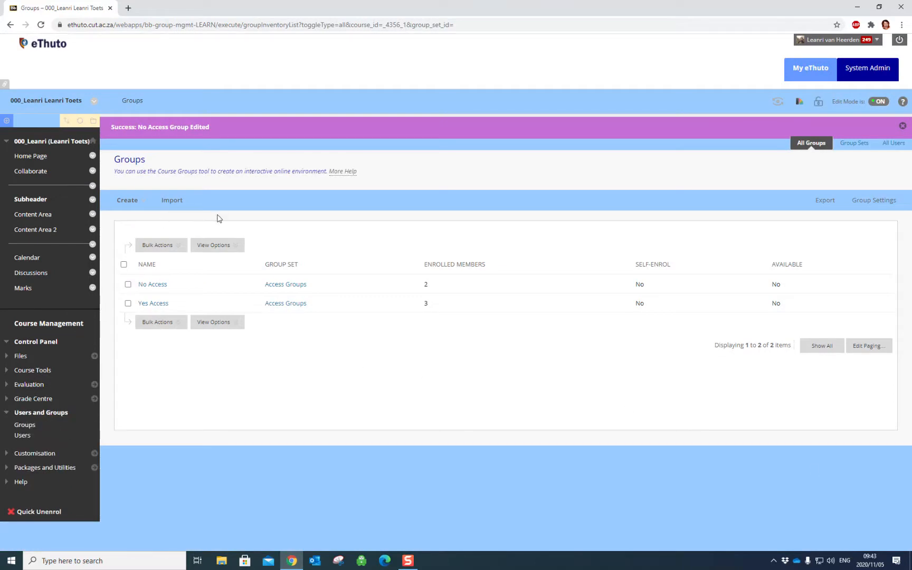
# Start a manual-enrol group set and name it Groups, leaving the description empty.
pyautogui.click(203, 319)
pyautogui.click(129, 201)
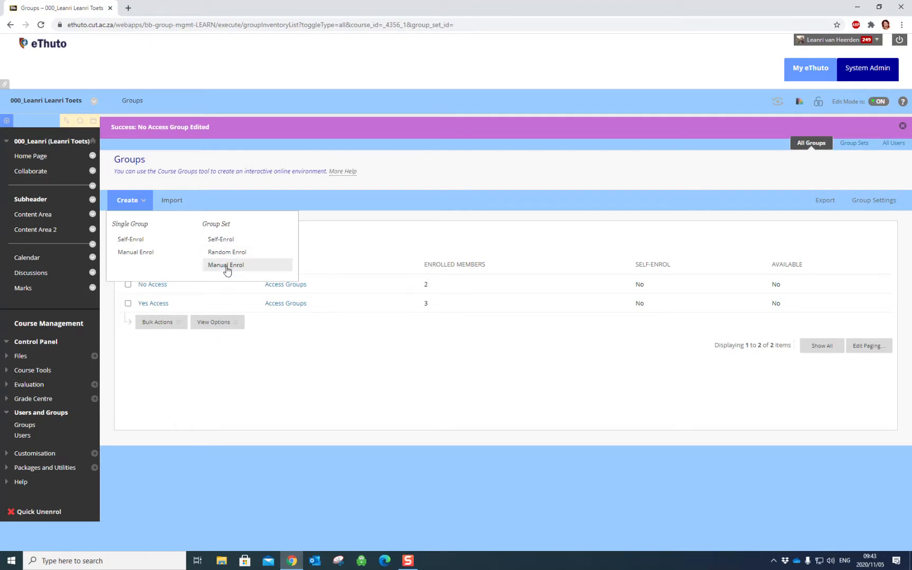
pyautogui.click(227, 266)
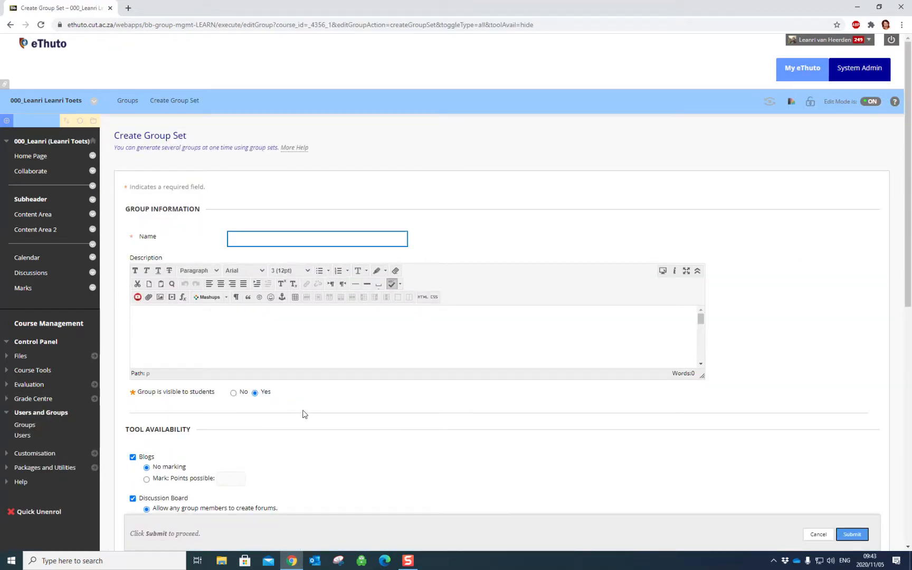
pyautogui.write('Groups')
pyautogui.click(366, 338)
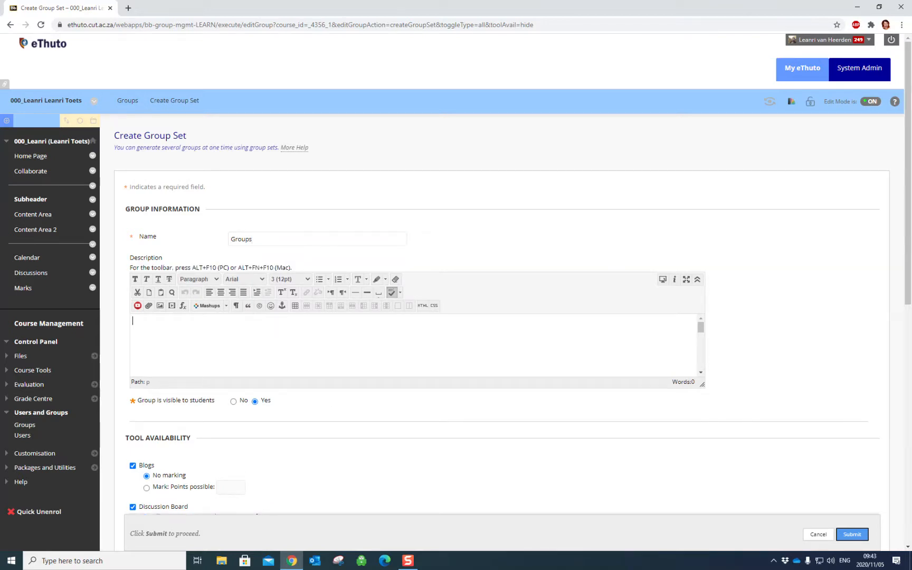
# Disable the Tasks tool in the new group set's tool availability.
pyautogui.scroll(-4, 525, 229)
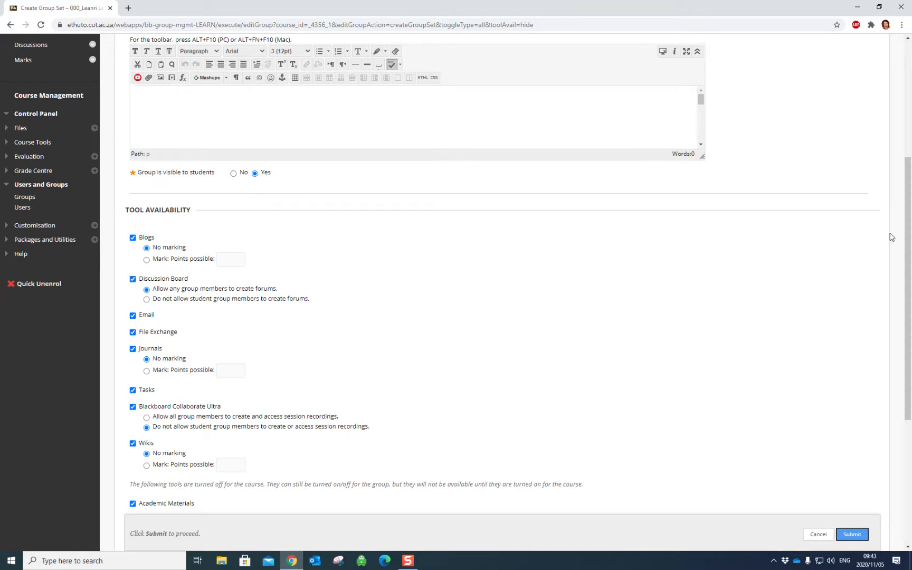
pyautogui.scroll(-2, 614, 236)
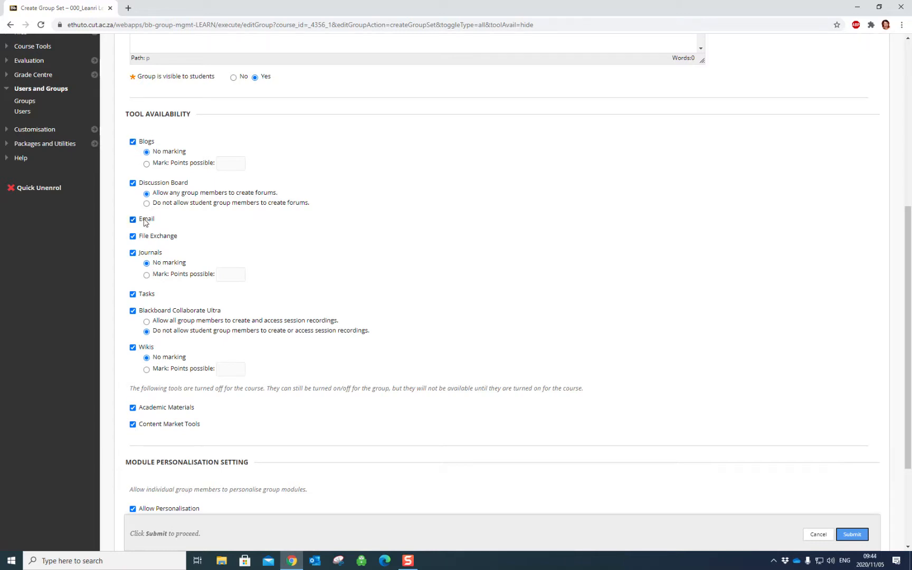
pyautogui.click(133, 294)
# Set the number of groups to 2, create a Smart View for each group, and submit the group set.
pyautogui.moveTo(907, 372); pyautogui.dragTo(908, 456)
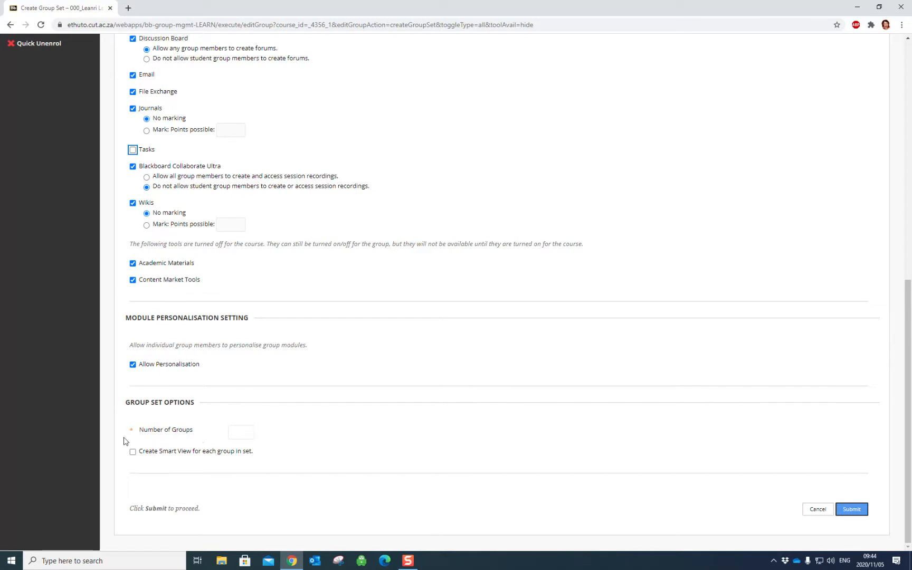
pyautogui.click(235, 433)
pyautogui.write('2')
pyautogui.click(133, 456)
pyautogui.click(854, 509)
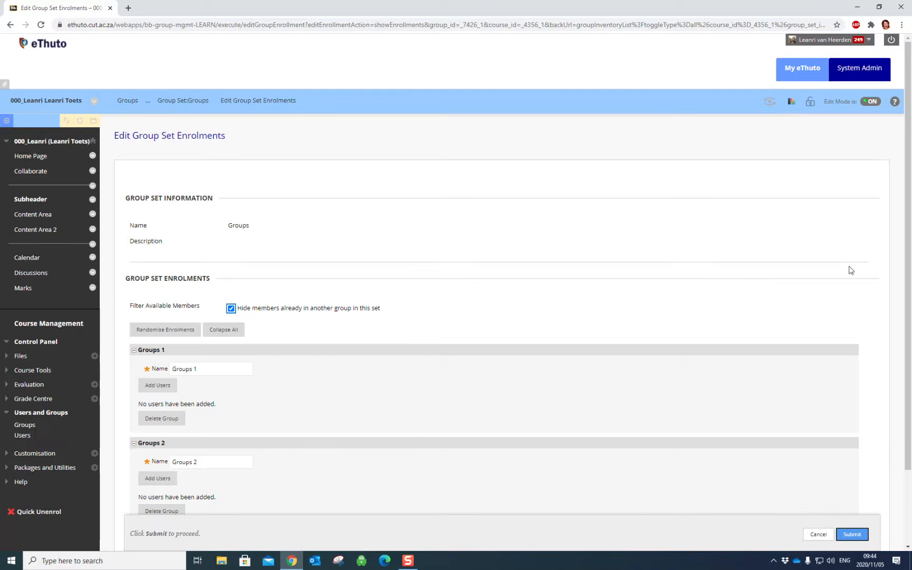
# Rename the two groups in the set as Groups A and Groups B.
pyautogui.moveTo(907, 193); pyautogui.dragTo(898, 328)
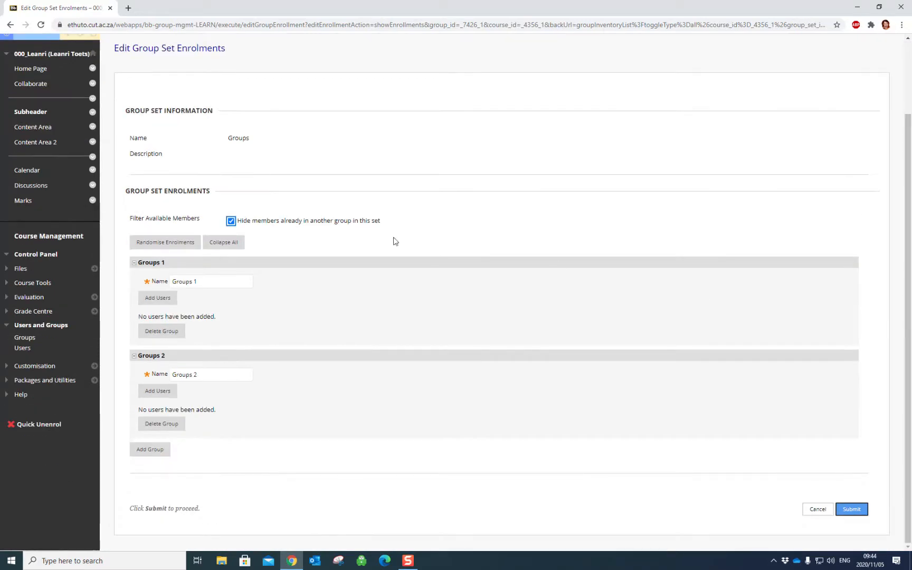
pyautogui.moveTo(204, 281)
pyautogui.mouseDown()
pyautogui.moveTo(174, 282)
pyautogui.moveTo(194, 284)
pyautogui.mouseUp()
pyautogui.write('A')
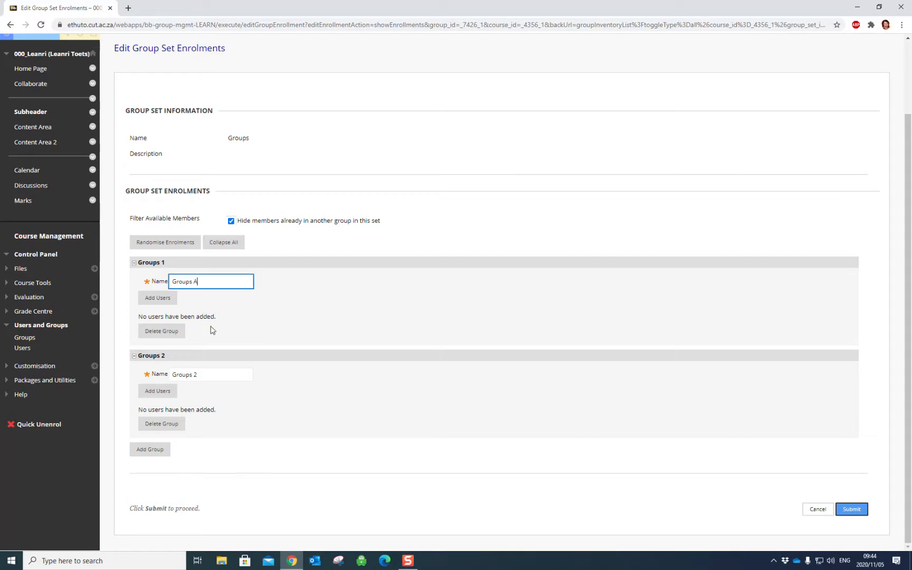
pyautogui.moveTo(210, 376); pyautogui.dragTo(197, 375)
pyautogui.write('B')
# Add Team Edison as a member of Groups A.
pyautogui.click(157, 298)
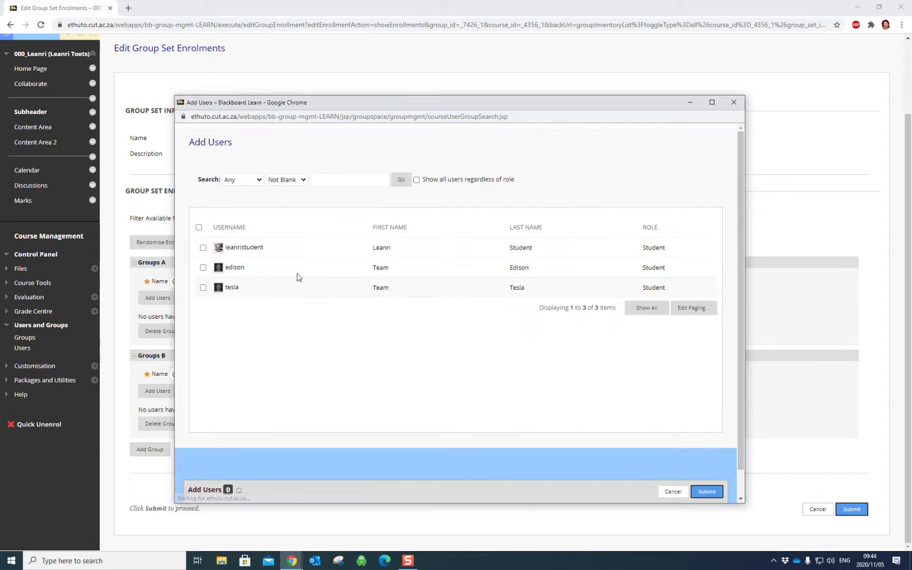
pyautogui.click(202, 268)
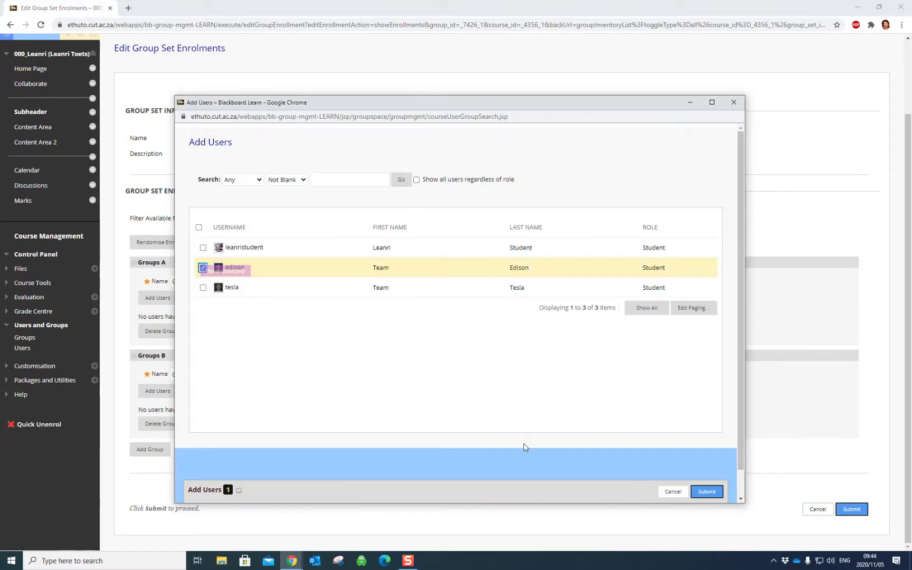
pyautogui.click(704, 492)
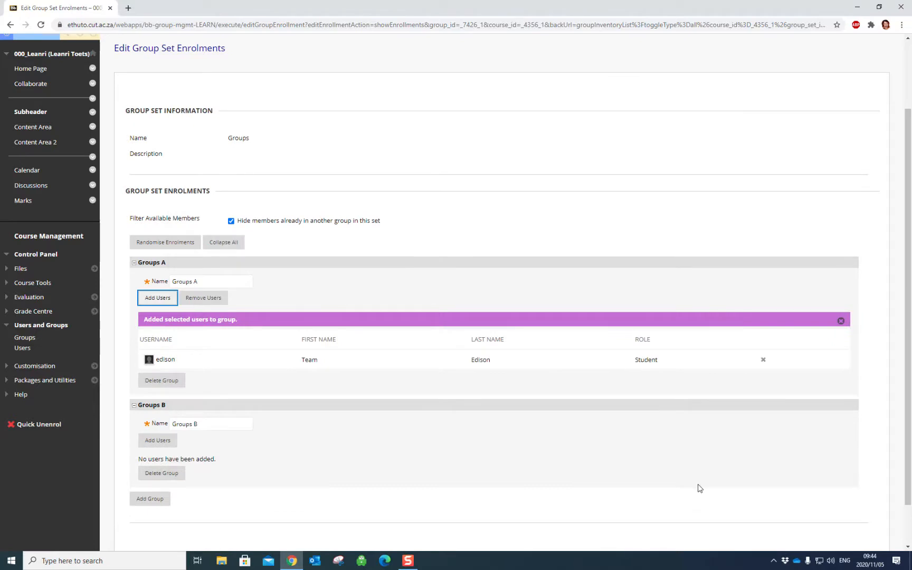
# Add Team Tesla as a member of Groups B and submit the group set enrolments.
pyautogui.click(157, 441)
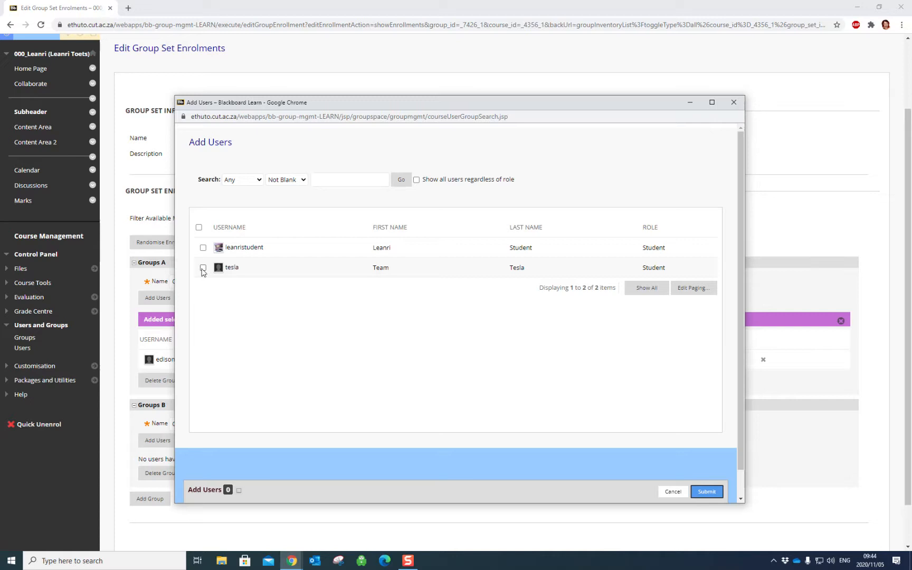
pyautogui.click(203, 268)
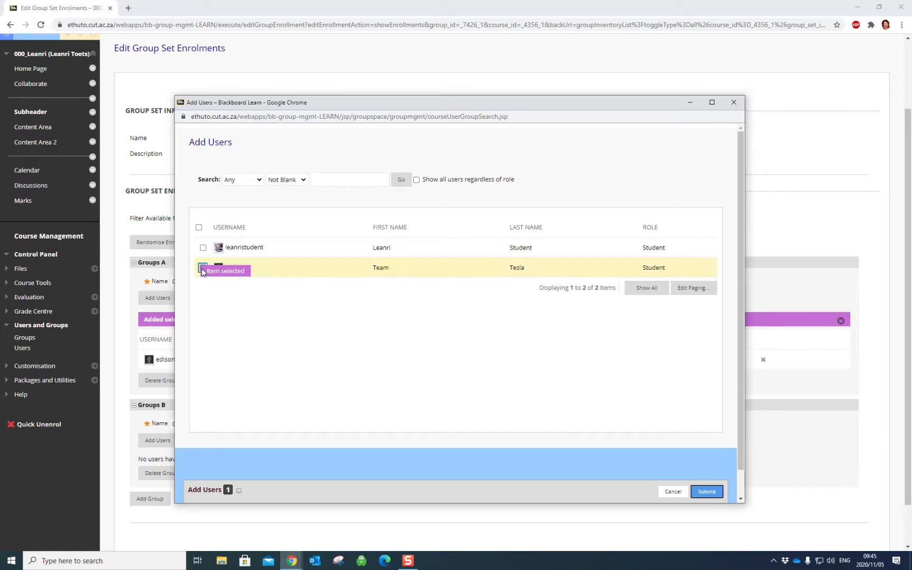
pyautogui.click(707, 492)
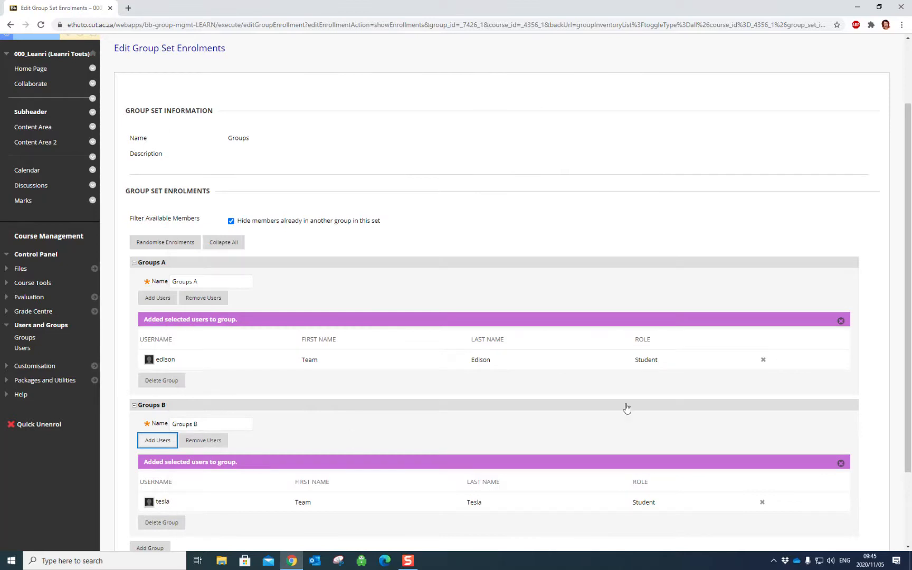
pyautogui.scroll(-3, 898, 296)
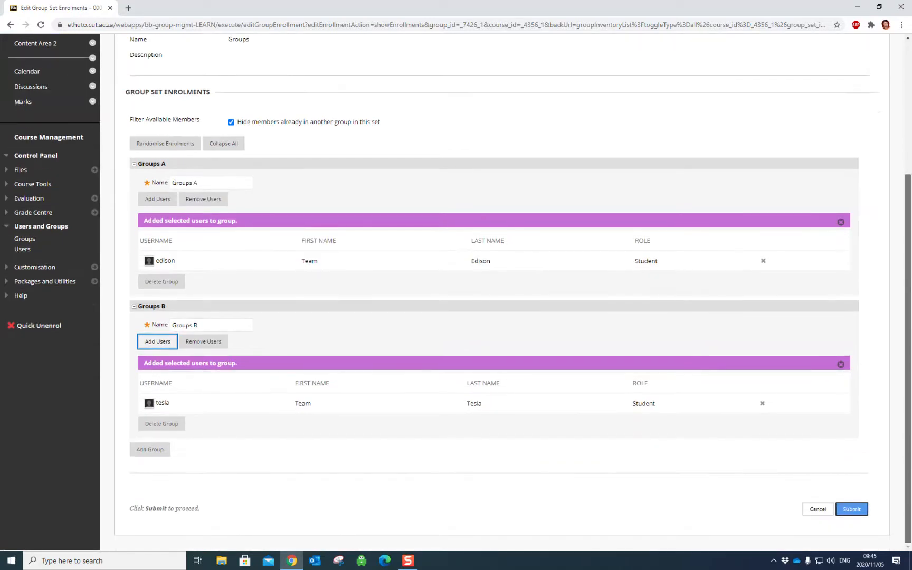
pyautogui.click(852, 507)
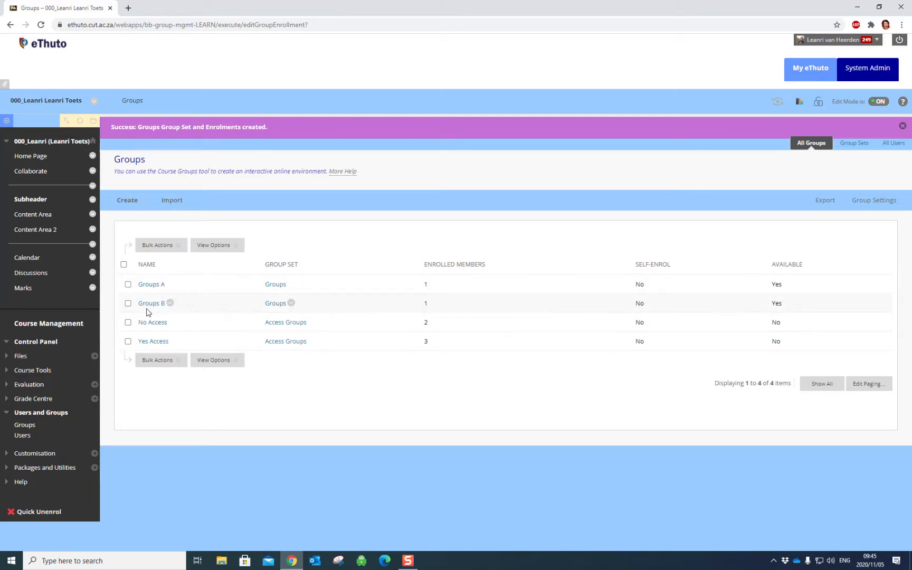
# Check the Groups A page, return to the groups list and start a single self-enrol group named Group C.
pyautogui.click(151, 285)
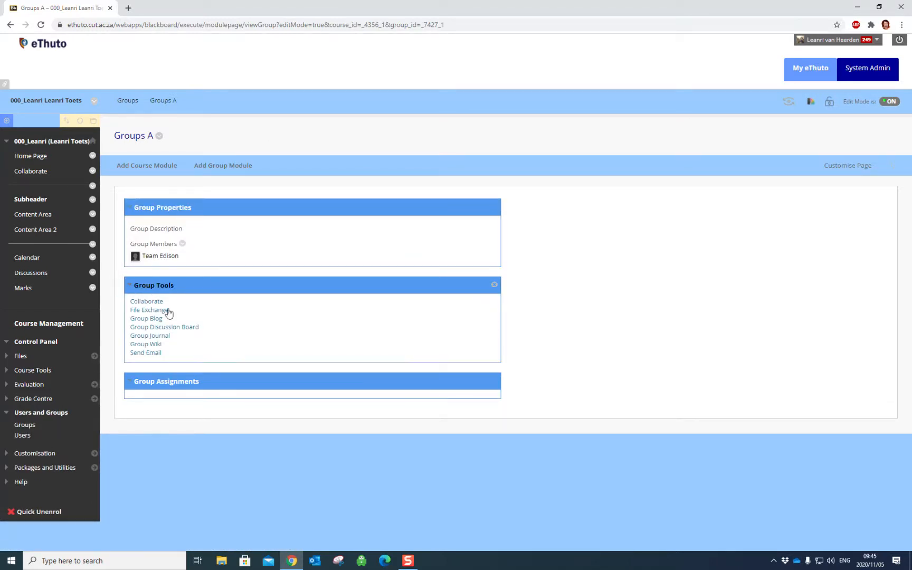
pyautogui.click(128, 101)
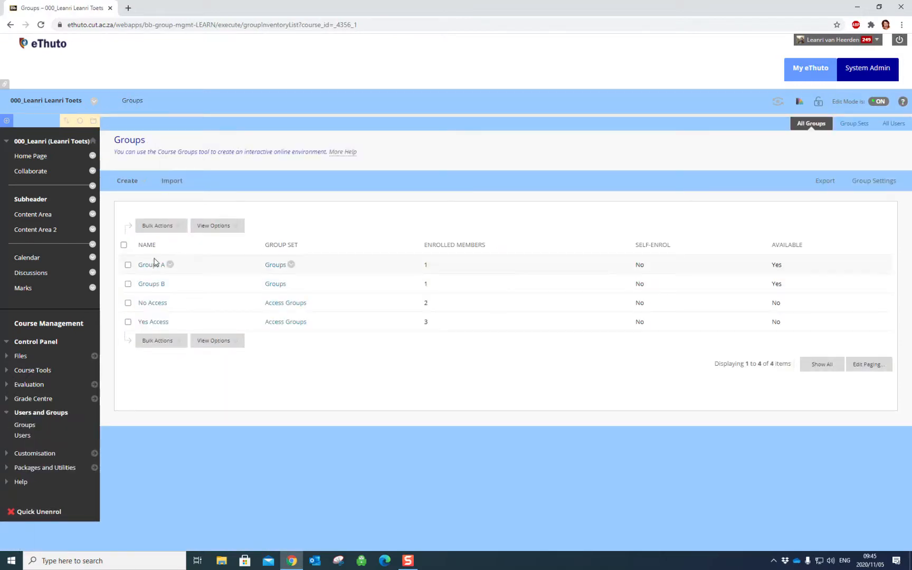
pyautogui.click(130, 181)
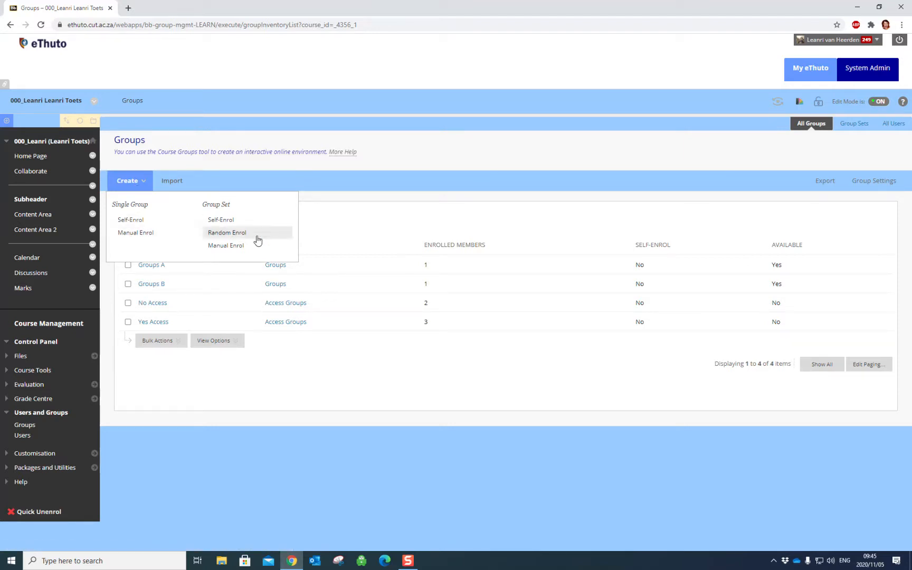
pyautogui.click(133, 224)
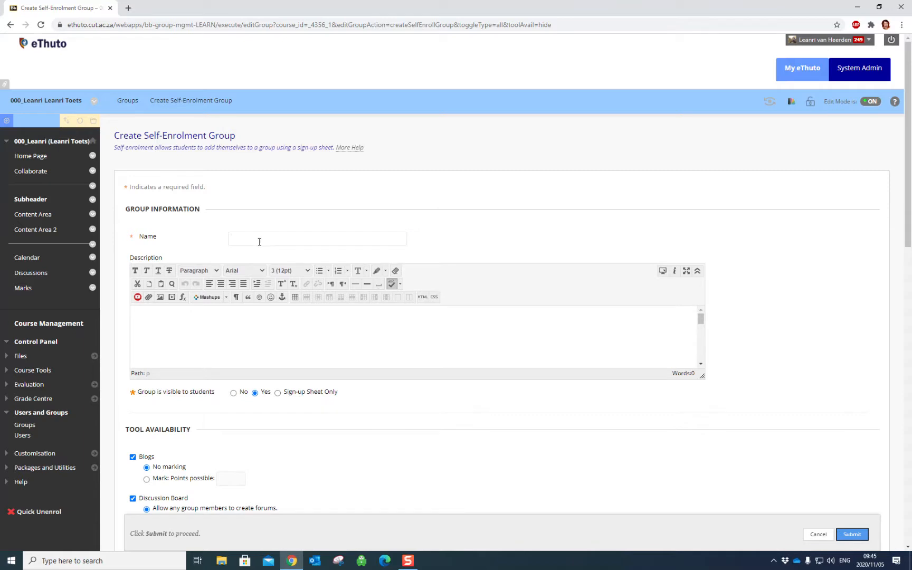
pyautogui.write('Group C')
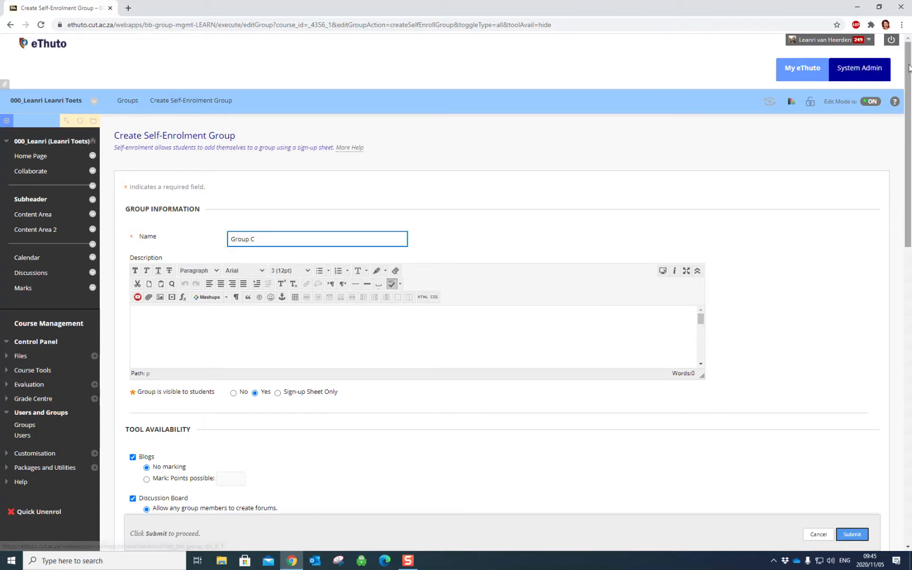
# Name the sign-up sheet "Sign up for Group C" and enter the instructions "Click on View Sign Up Sheet and select a group".
pyautogui.scroll(-4, 815, 57)
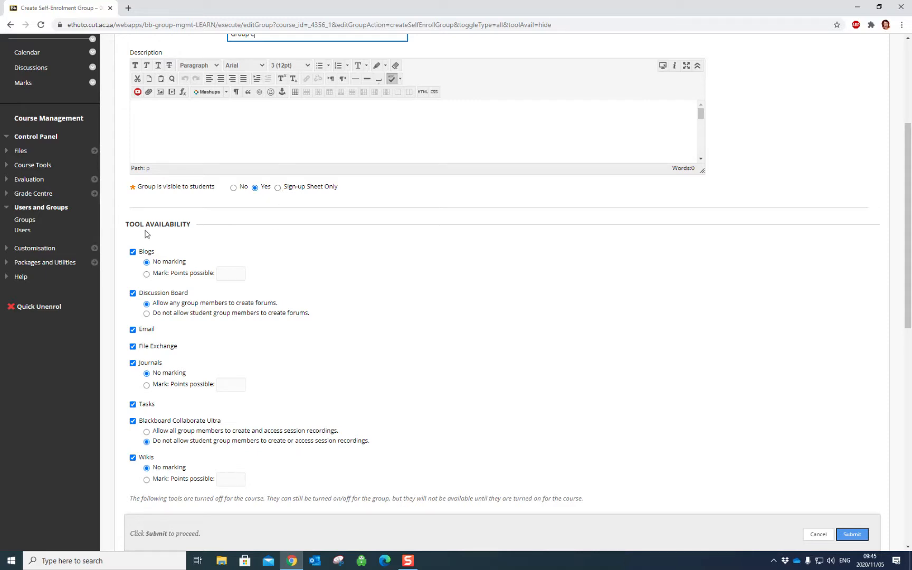
pyautogui.moveTo(908, 278); pyautogui.dragTo(908, 451)
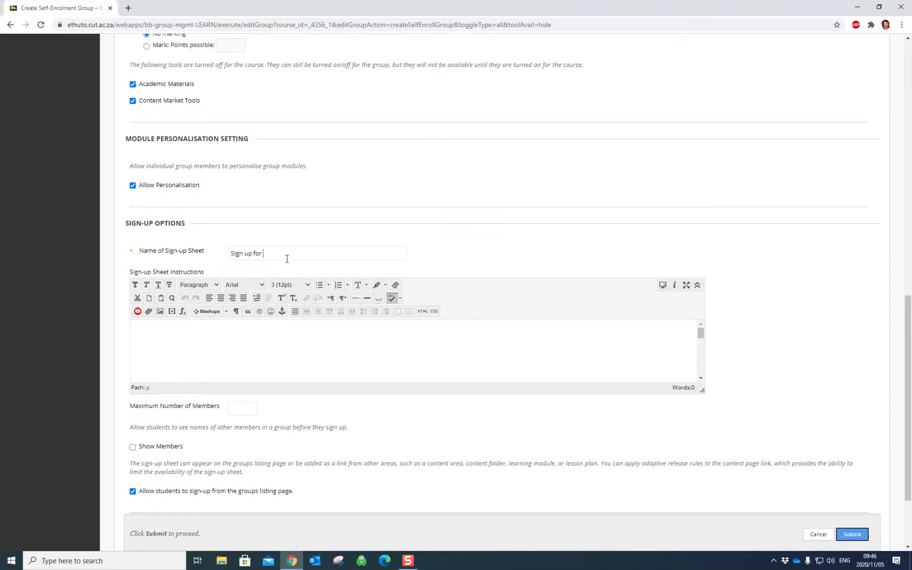
pyautogui.click(263, 258)
pyautogui.click(196, 347)
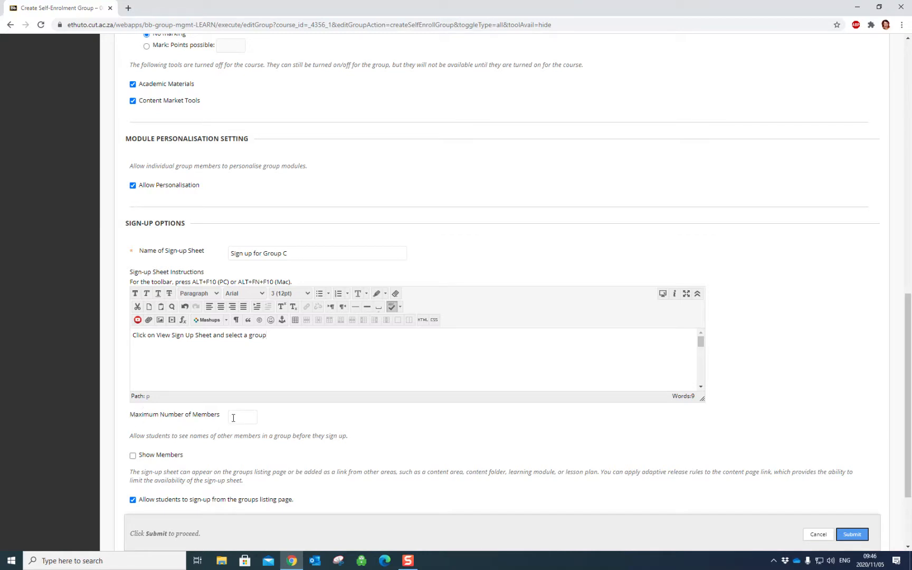
# Set the maximum number of members to 2 and enable Show Members for Group C's sign-up sheet.
pyautogui.click(257, 420)
pyautogui.click(133, 456)
pyautogui.scroll(-3, 560, 445)
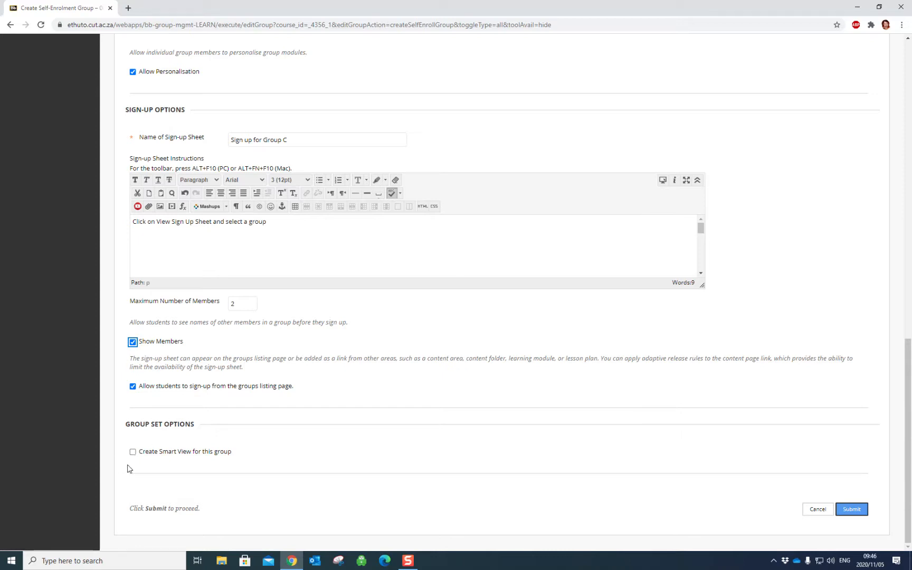
# Enable Create Smart View for Group C and submit the self-enrol group.
pyautogui.click(133, 452)
pyautogui.click(852, 509)
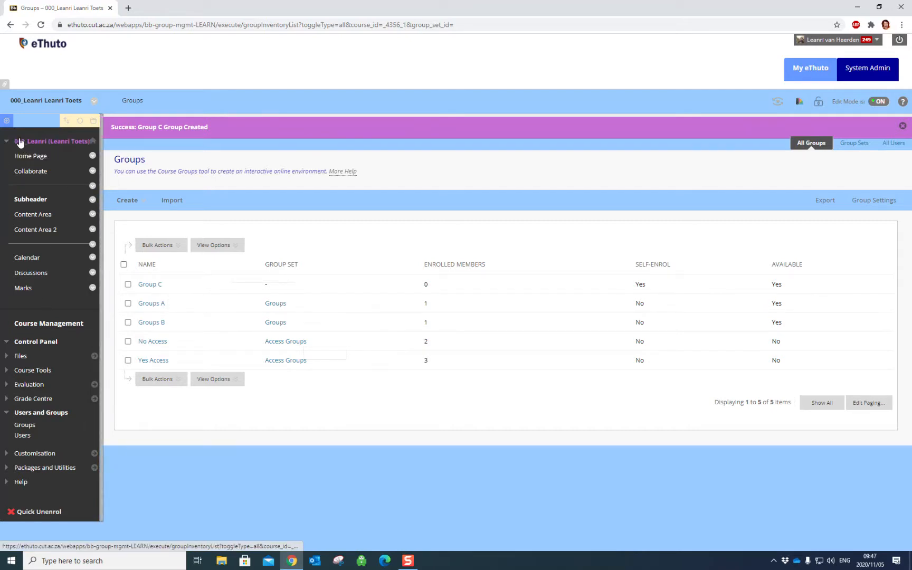
pyautogui.click(6, 121)
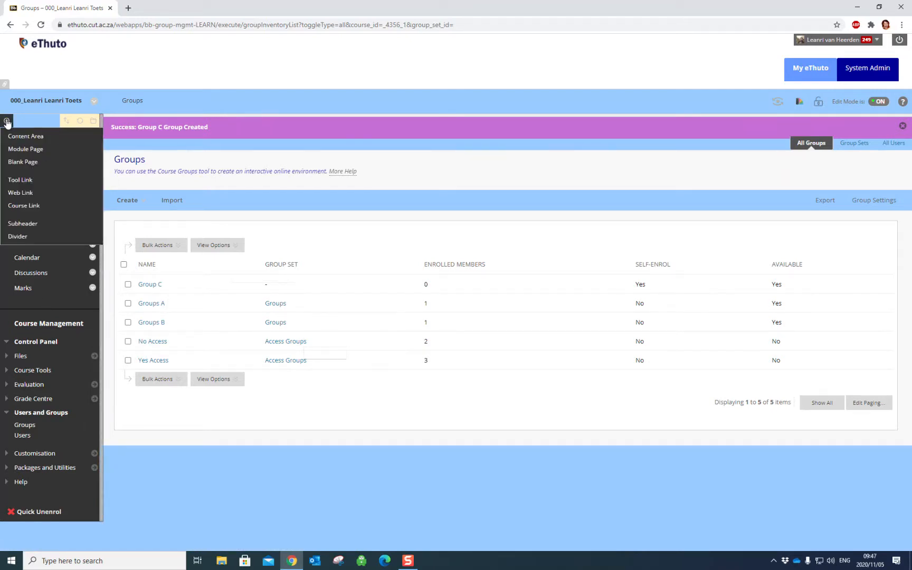
pyautogui.click(19, 180)
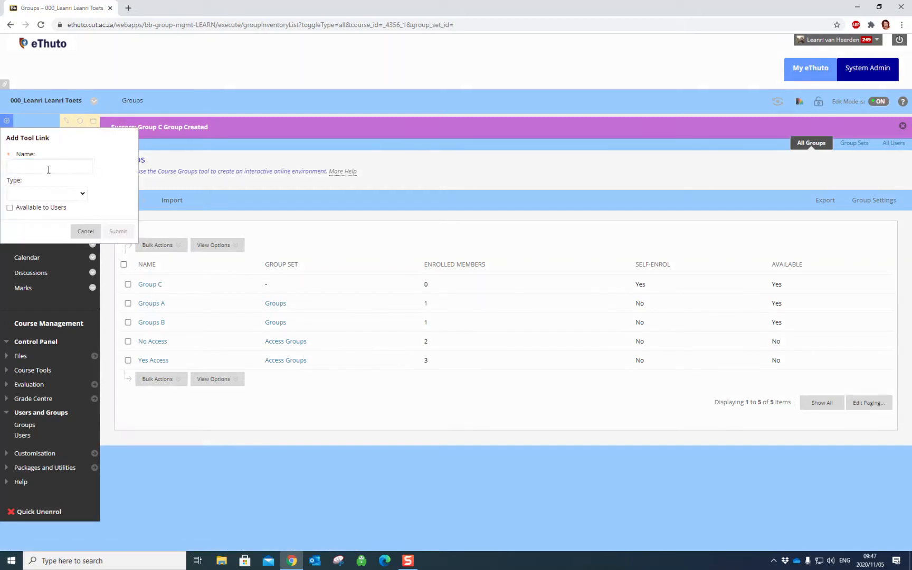
pyautogui.write('Groups')
pyautogui.click(41, 197)
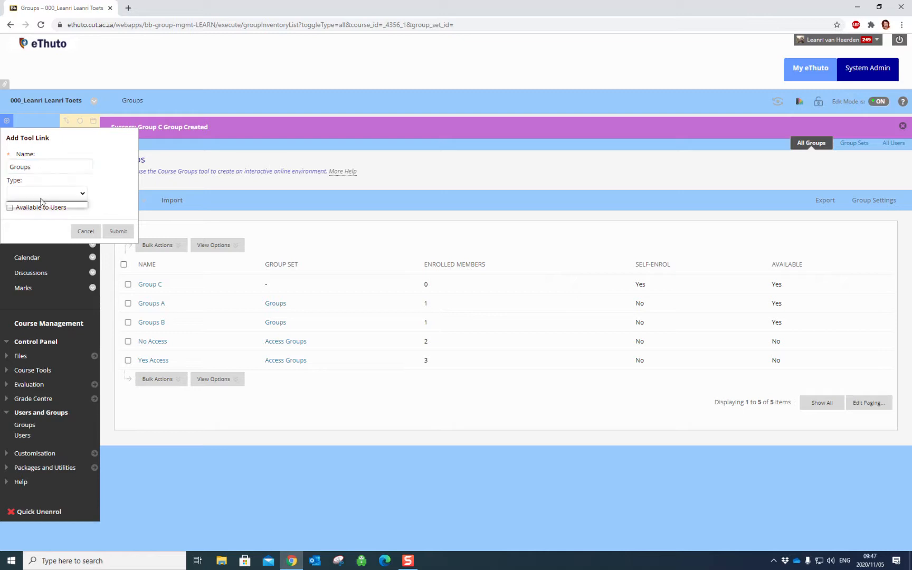
pyautogui.click(82, 196)
pyautogui.click(82, 196)
pyautogui.moveTo(96, 155); pyautogui.dragTo(260, 128)
pyautogui.click(67, 193)
pyautogui.click(55, 171)
pyautogui.click(66, 195)
pyautogui.click(59, 205)
pyautogui.click(56, 192)
pyautogui.click(62, 136)
pyautogui.click(79, 231)
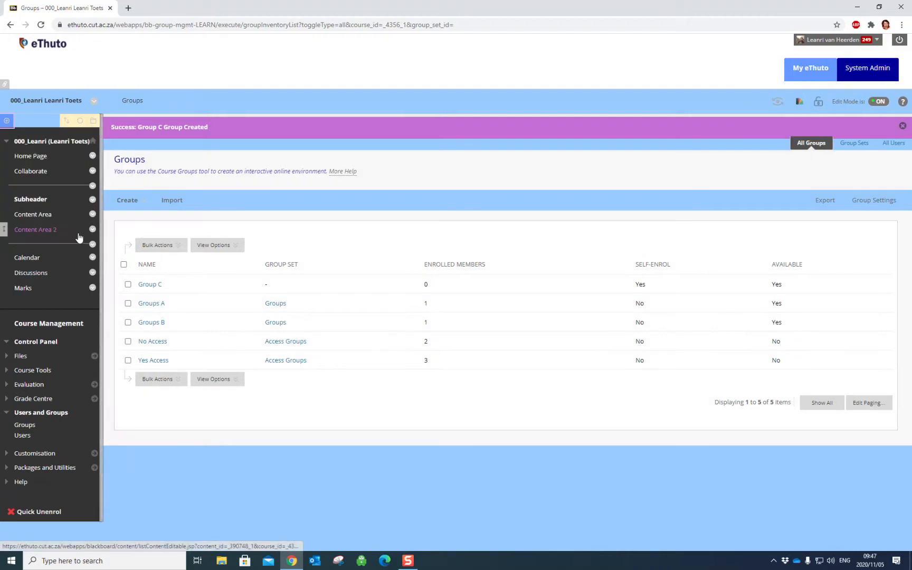
# Add a tool link named "Groups" of type Groups to the course menu and make it available to users.
pyautogui.click(6, 121)
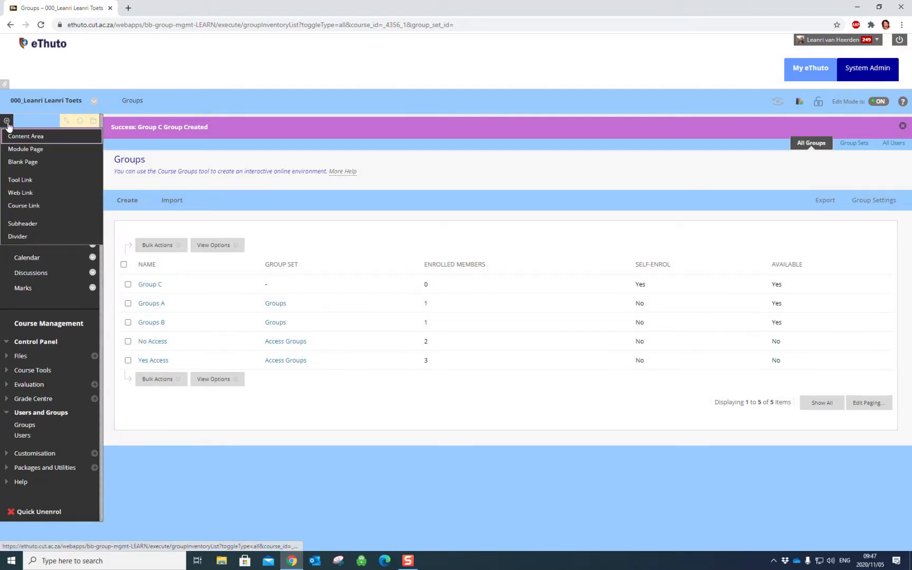
pyautogui.click(26, 180)
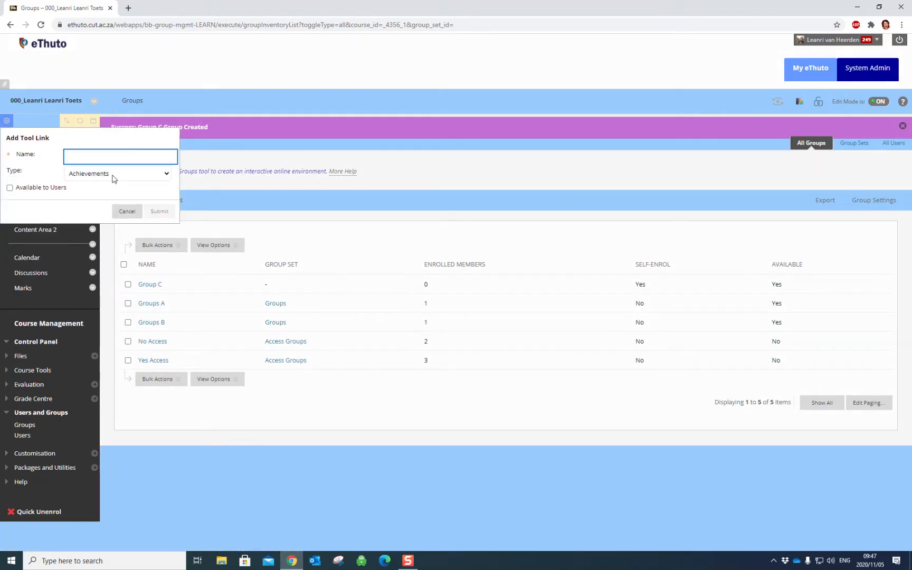
pyautogui.click(113, 175)
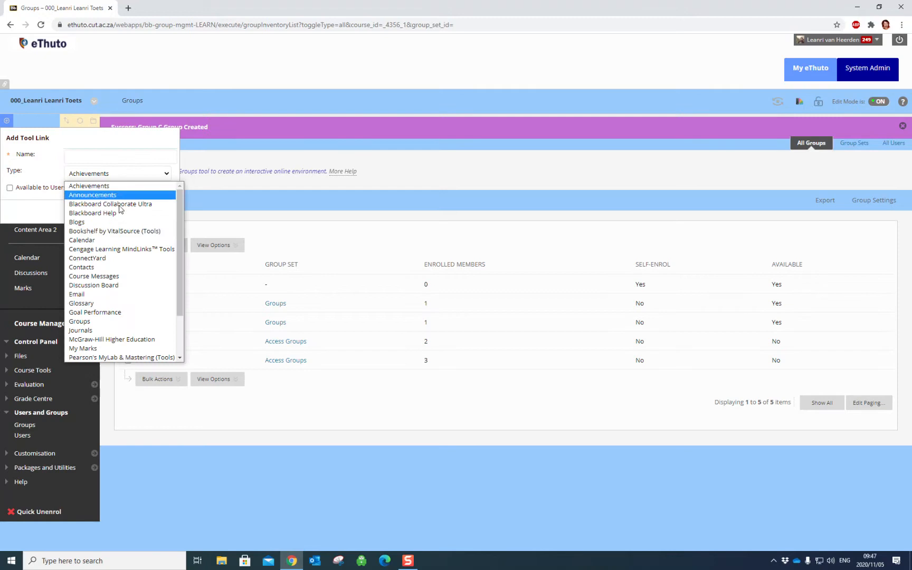
pyautogui.click(103, 320)
pyautogui.click(94, 158)
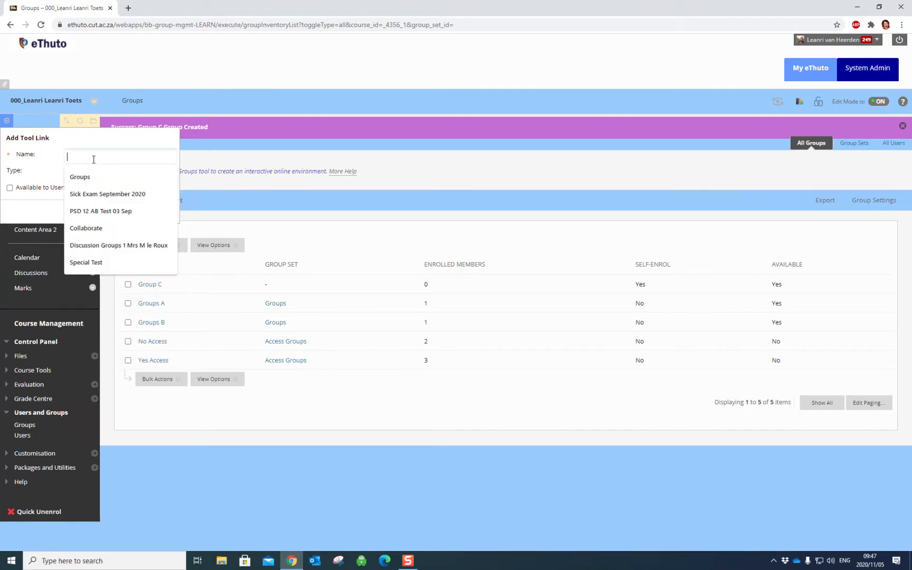
pyautogui.write('Groups')
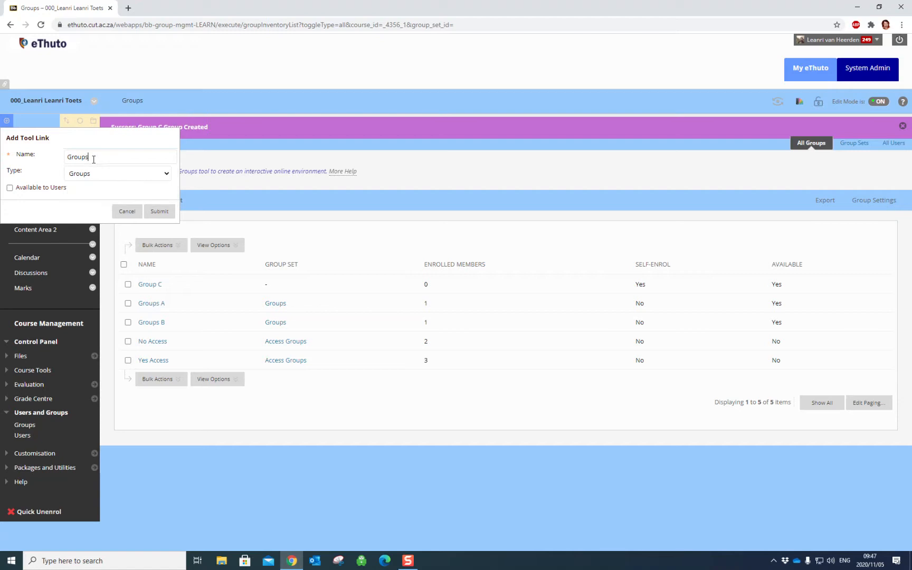
pyautogui.click(10, 187)
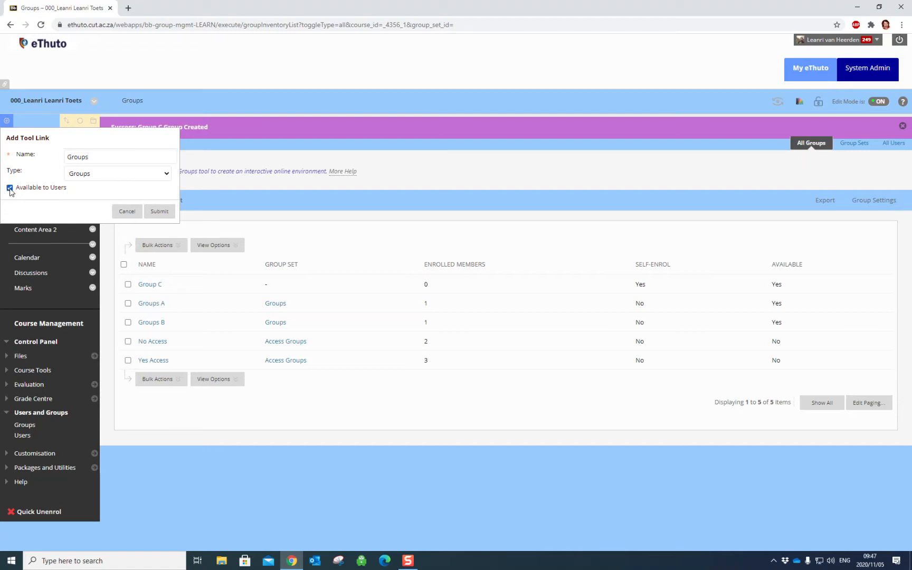
pyautogui.click(157, 211)
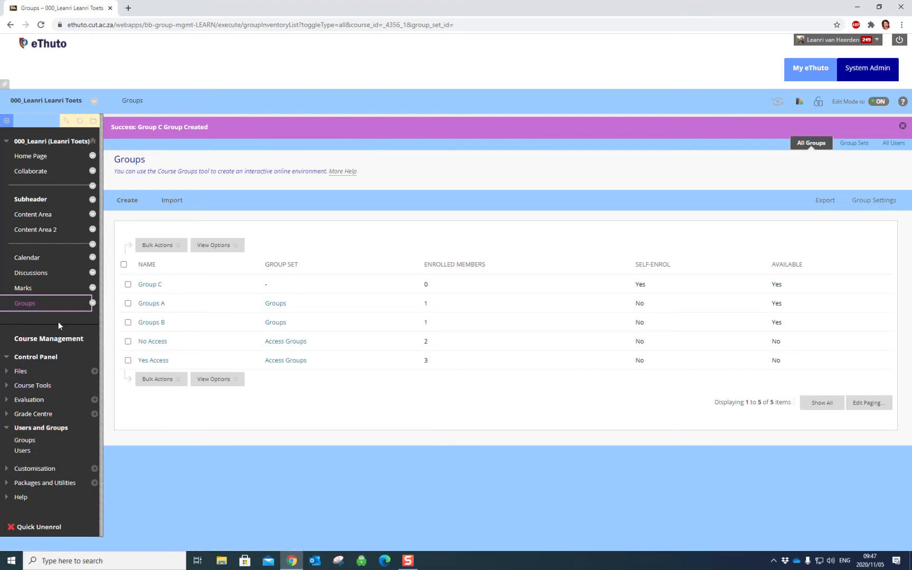
# Follow the new Groups link in the course menu and view Group C's page.
pyautogui.click(24, 306)
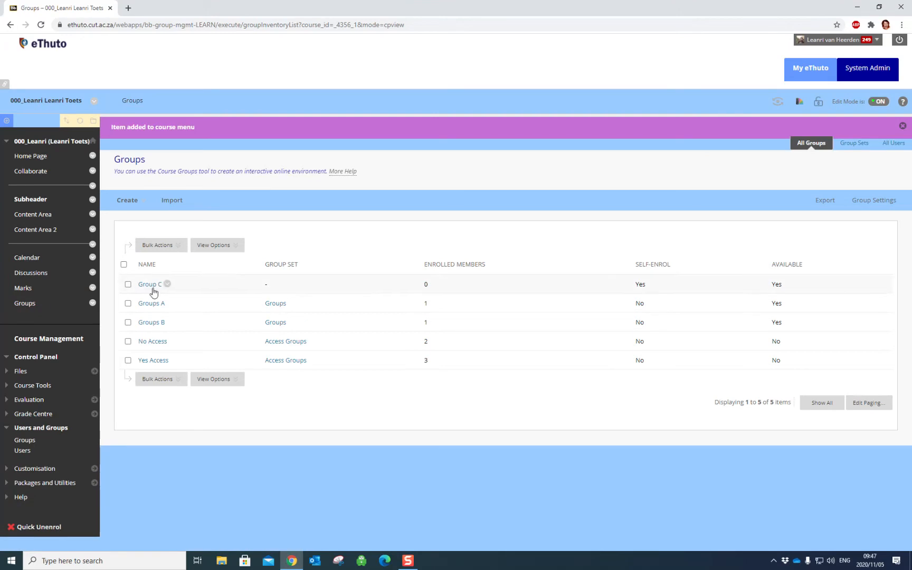
pyautogui.click(157, 378)
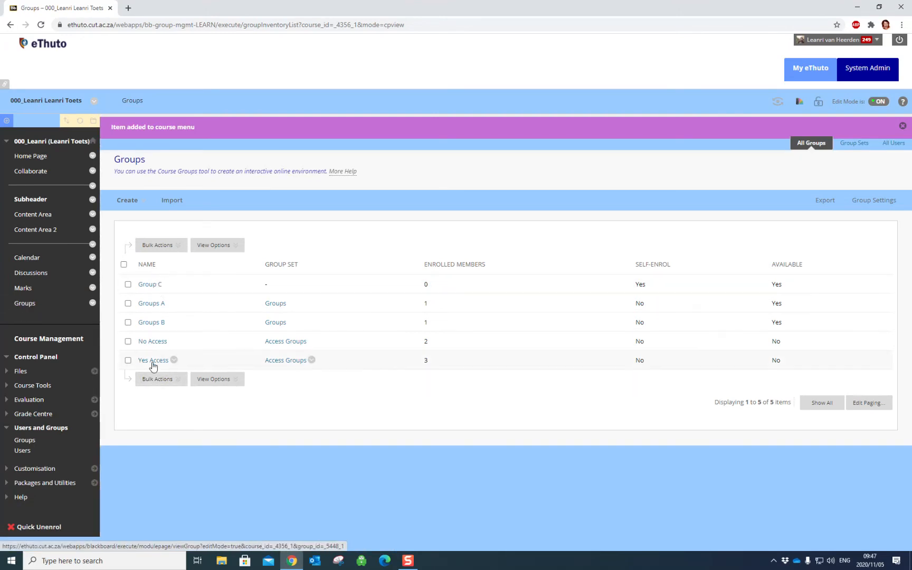
pyautogui.click(145, 284)
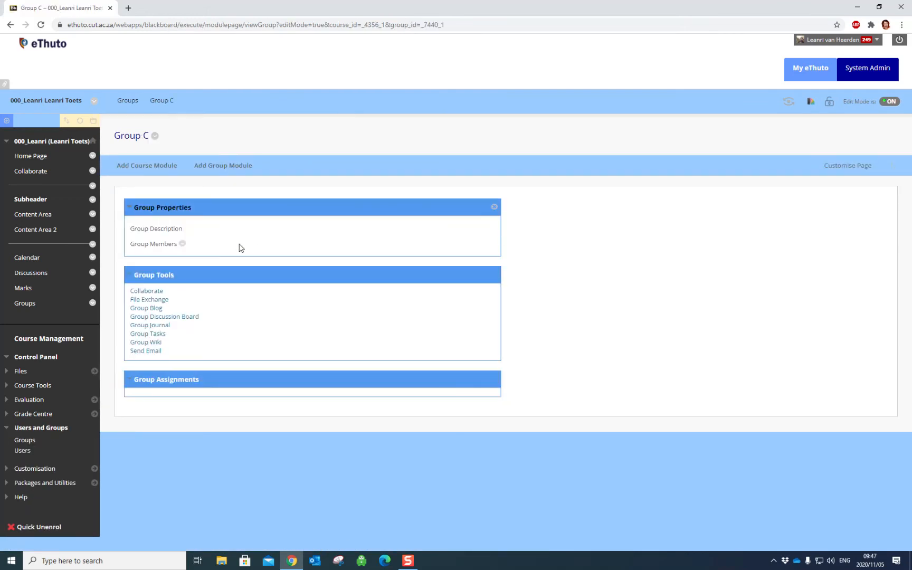